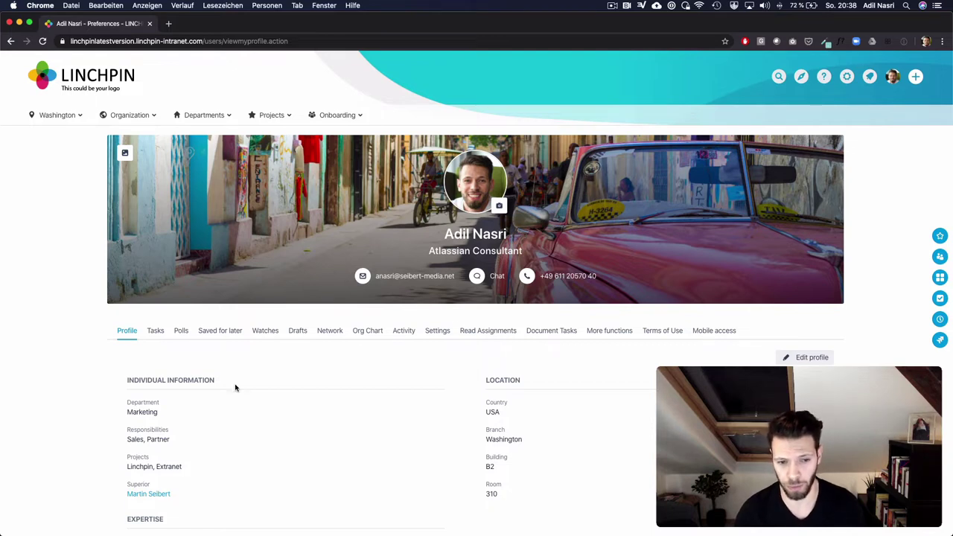
Step: Swap the profile's street-scene cover for the saved camera photo and save it
{"action": "left_click", "coordinate": [124, 152]}
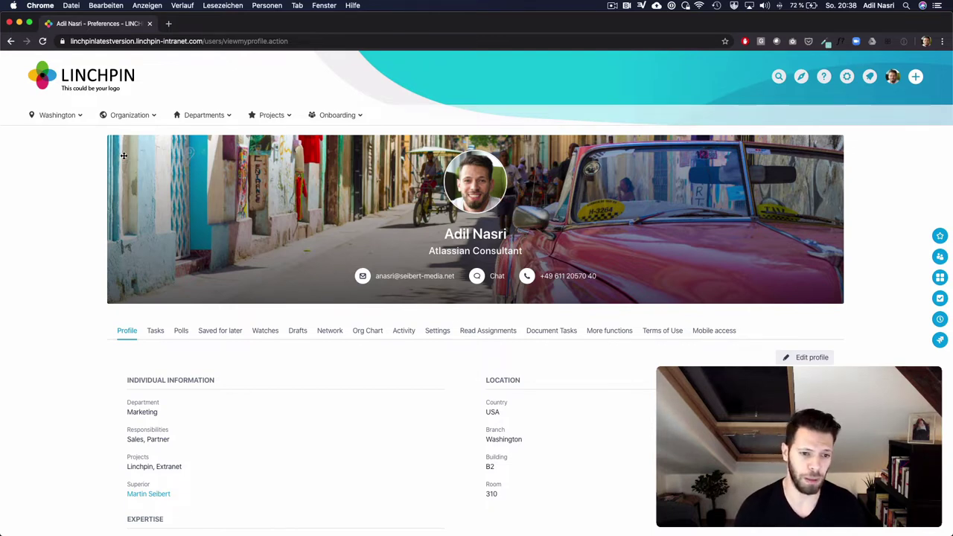
{"action": "left_click", "coordinate": [152, 389]}
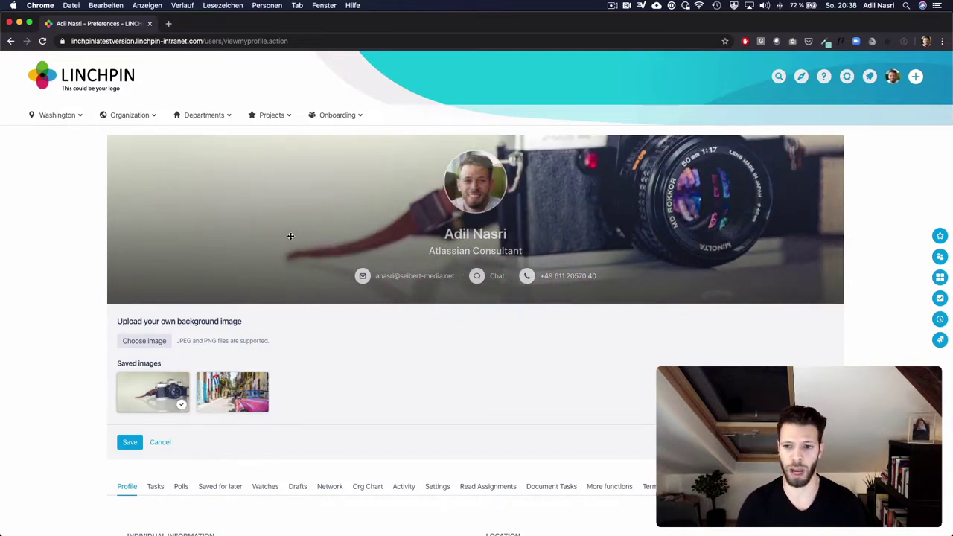
{"action": "left_click", "coordinate": [131, 443]}
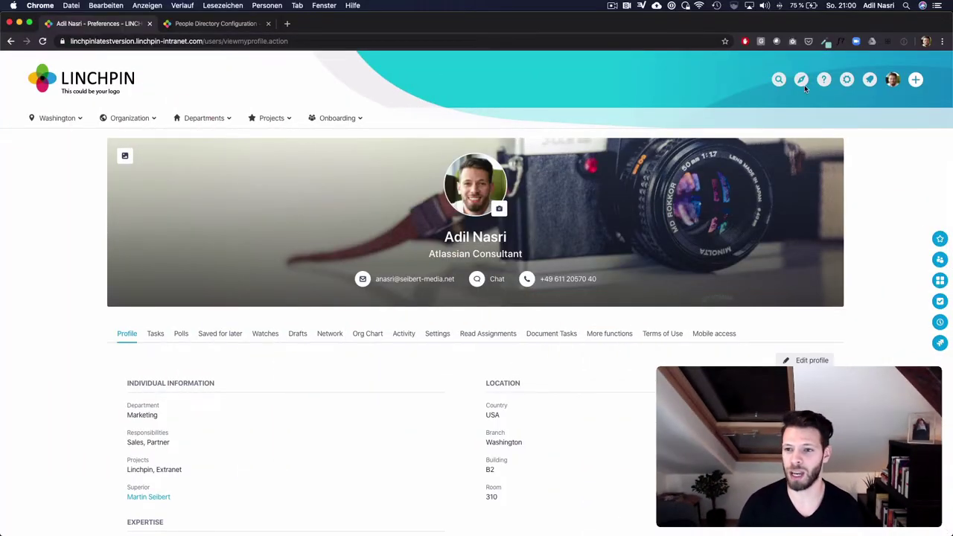
Step: Open the People directory from the app switcher and reveal its additional filters
{"action": "left_click", "coordinate": [801, 82]}
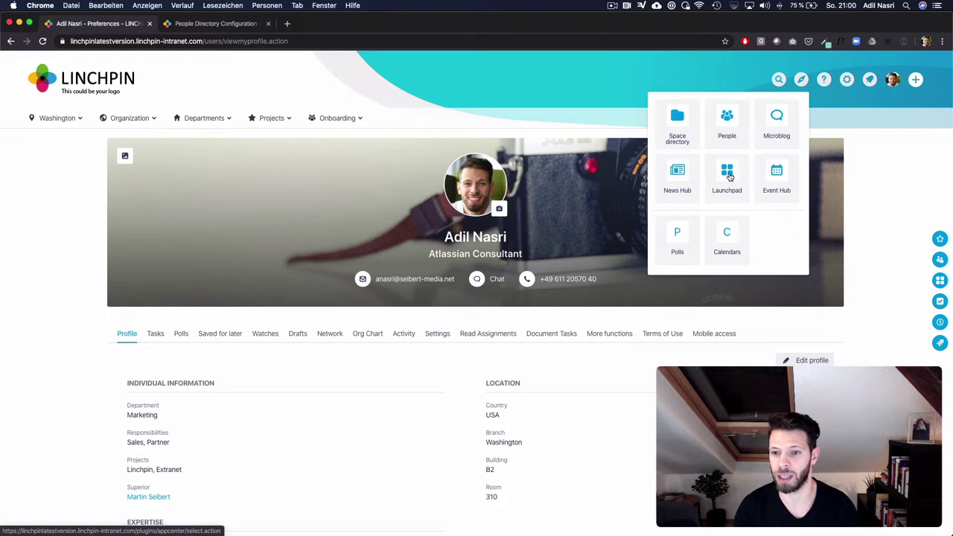
{"action": "left_click", "coordinate": [727, 130]}
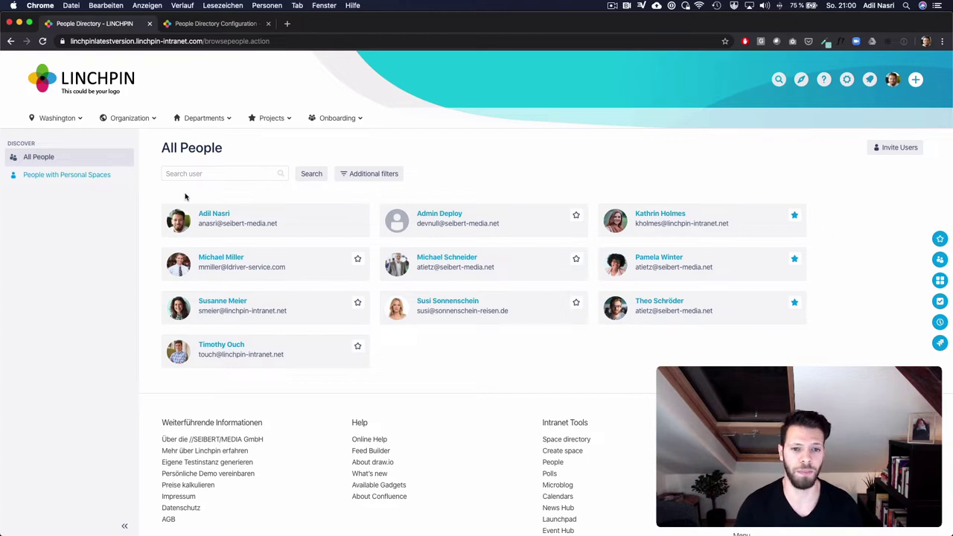
{"action": "left_click", "coordinate": [354, 177]}
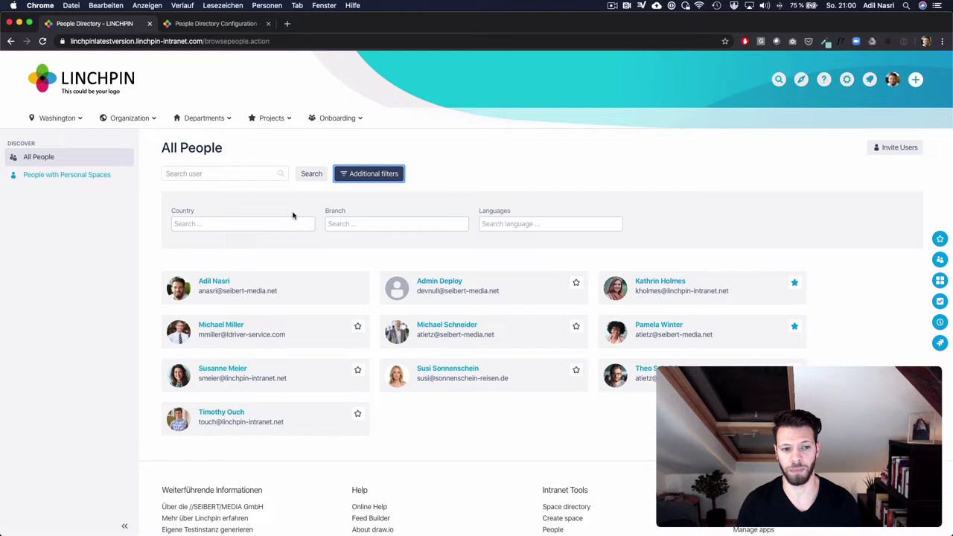
Step: Filter the directory to Country Germany and Languages French
{"action": "left_click", "coordinate": [242, 222]}
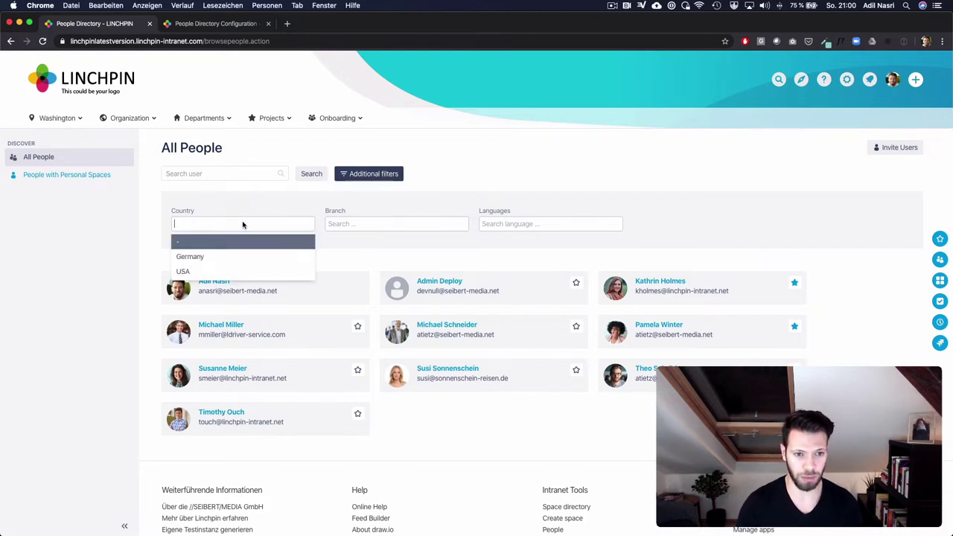
{"action": "left_click", "coordinate": [236, 256]}
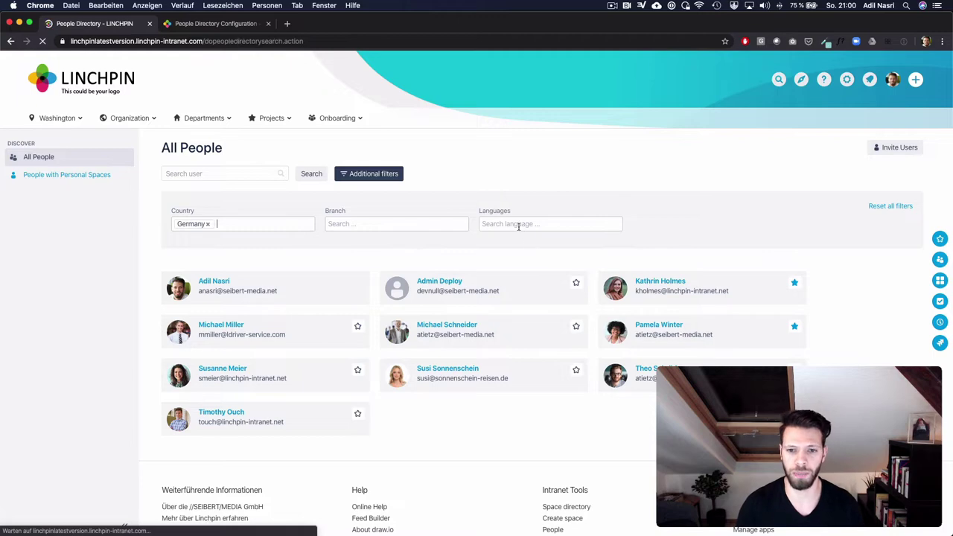
{"action": "left_click", "coordinate": [523, 224]}
{"action": "type", "text": "fre"}
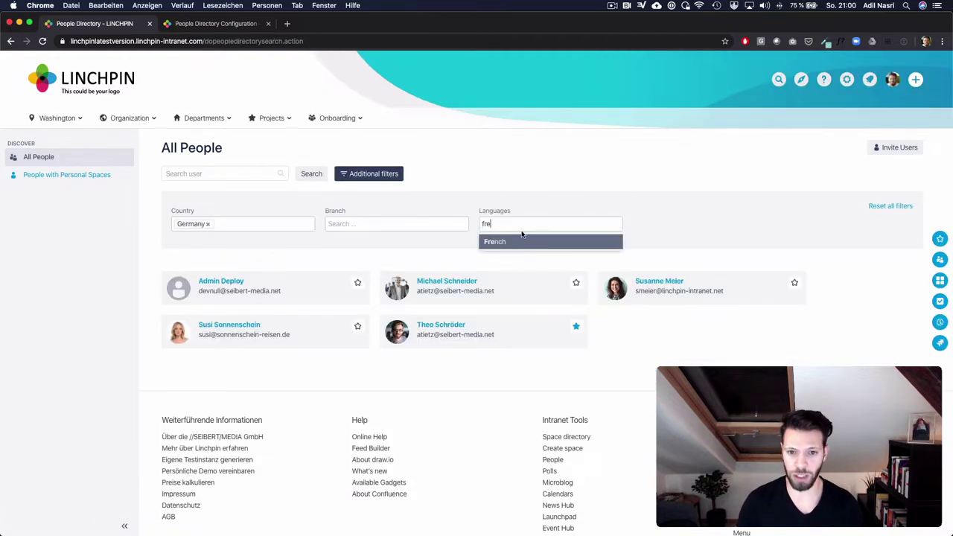
{"action": "left_click", "coordinate": [519, 241]}
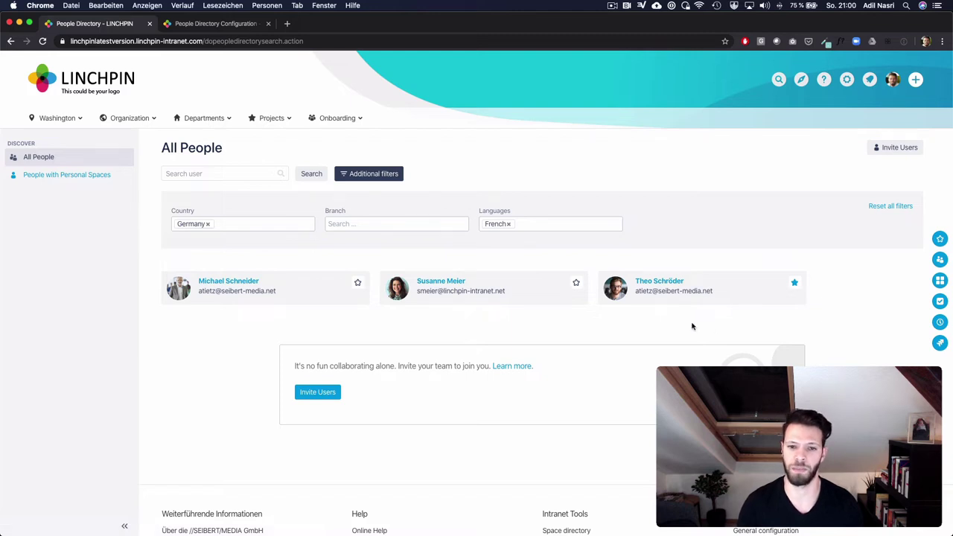
Step: Add Department as a filter in the People Directory Configuration and save the filters
{"action": "left_click_drag", "start_coordinate": [170, 210], "coordinate": [536, 208]}
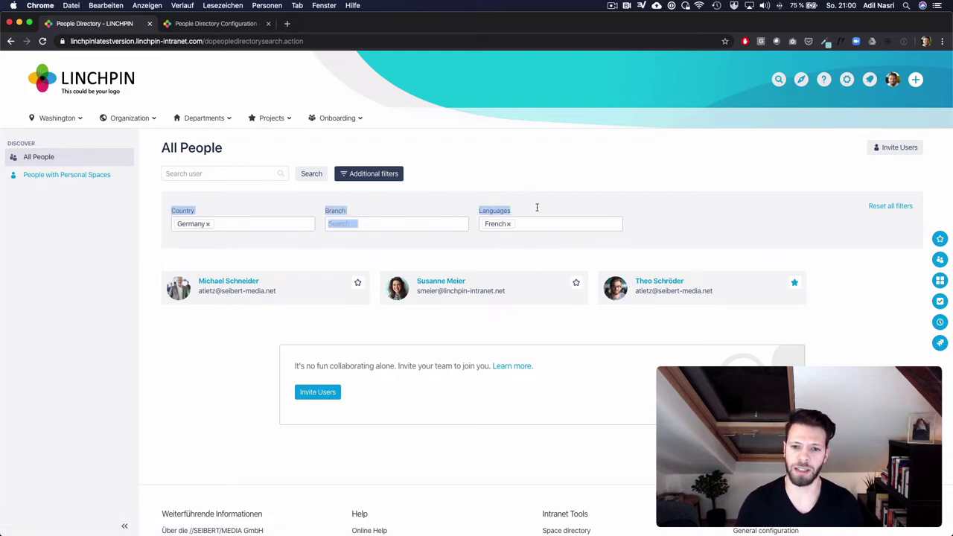
{"action": "left_click", "coordinate": [475, 210]}
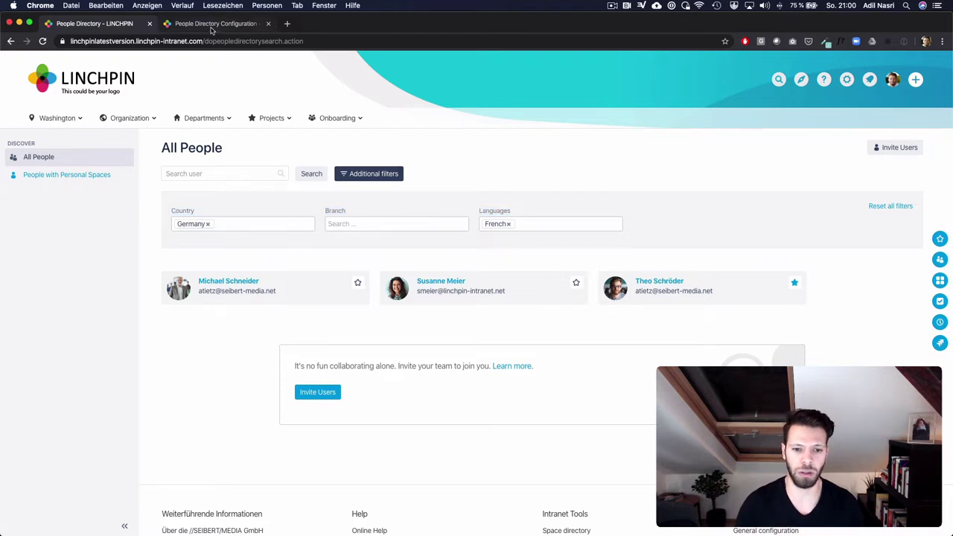
{"action": "left_click", "coordinate": [212, 26]}
{"action": "left_click", "coordinate": [239, 262]}
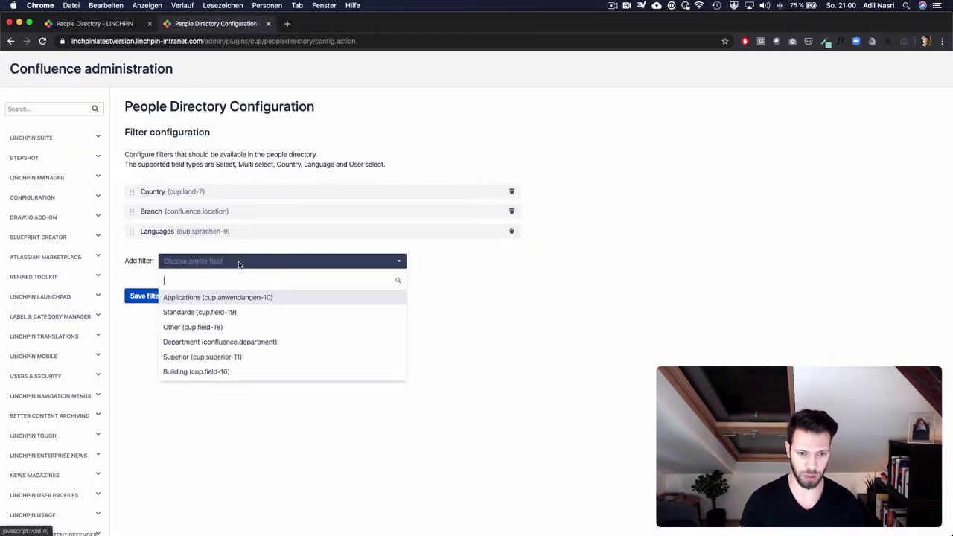
{"action": "type", "text": "de"}
{"action": "left_click", "coordinate": [246, 298]}
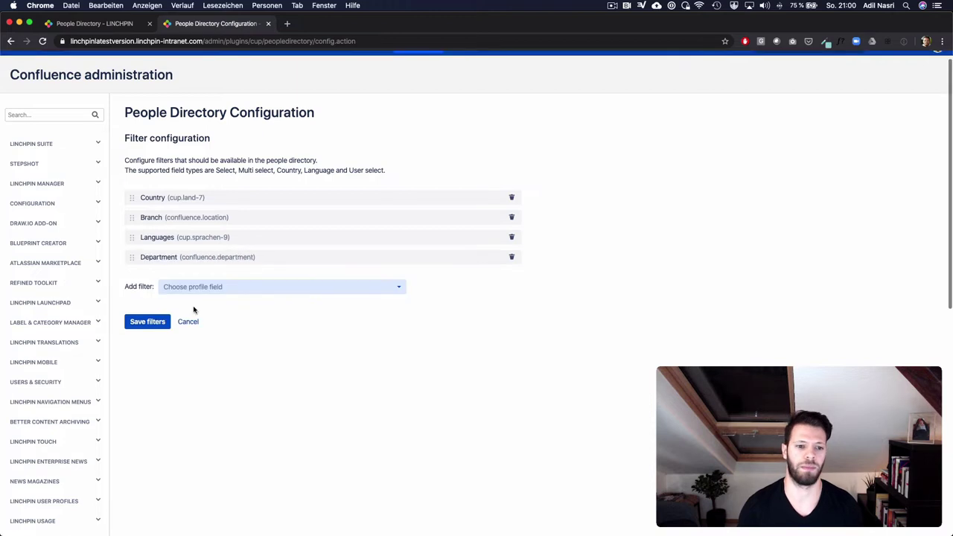
{"action": "left_click", "coordinate": [148, 317]}
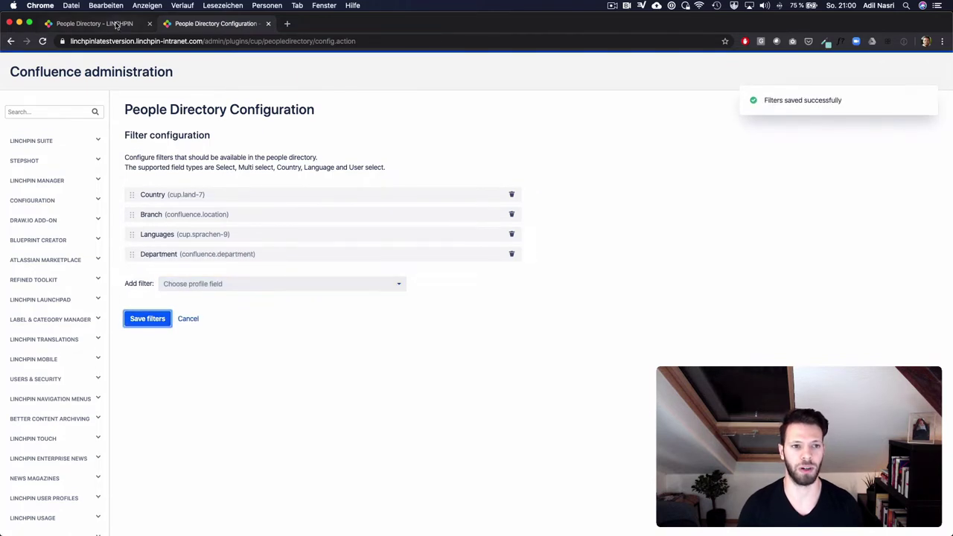
Step: Reload the people directory page, confirming the resubmission, so the Department filter shows
{"action": "left_click", "coordinate": [119, 25]}
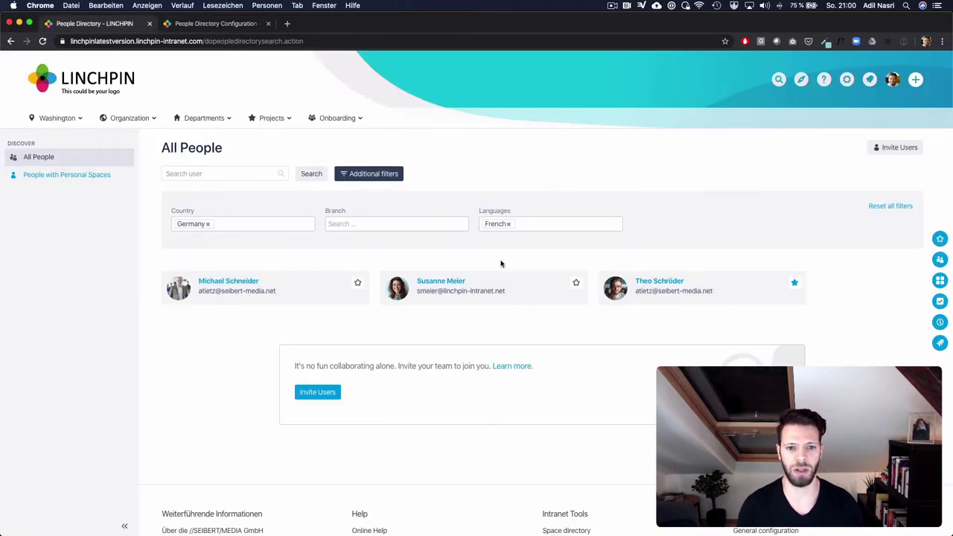
{"action": "key", "text": "super+r"}
{"action": "left_click", "coordinate": [571, 129]}
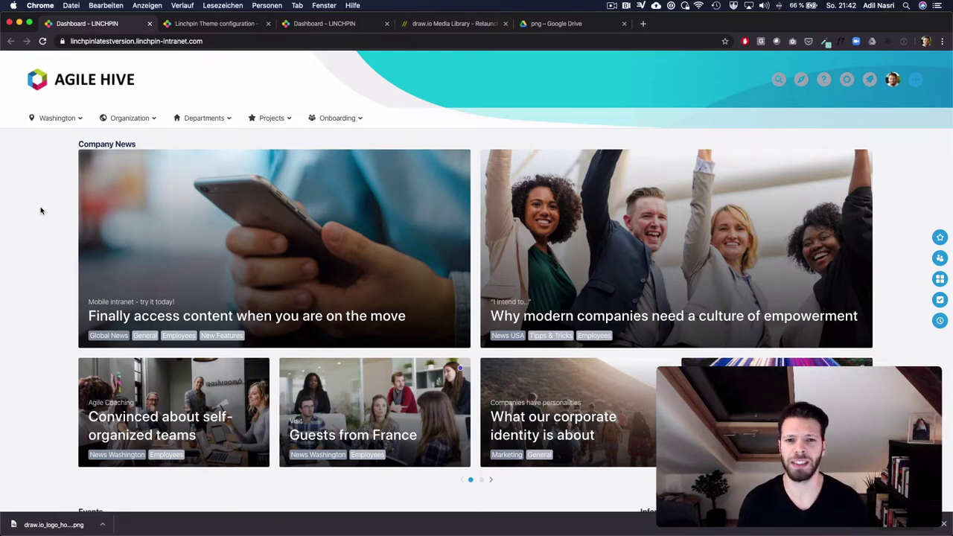
Step: Start the theming wizard and upload the draw.io image as the new logo
{"action": "left_click", "coordinate": [201, 25]}
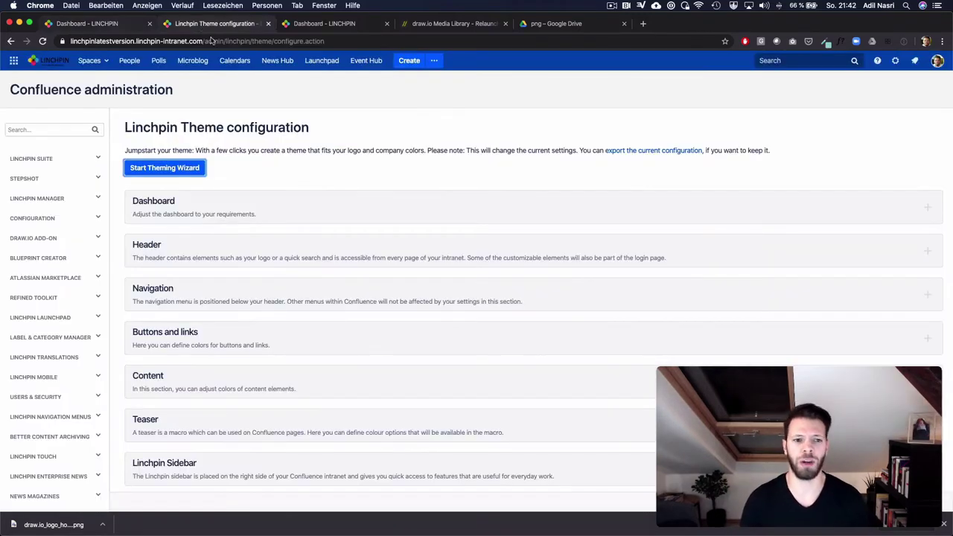
{"action": "left_click", "coordinate": [179, 169]}
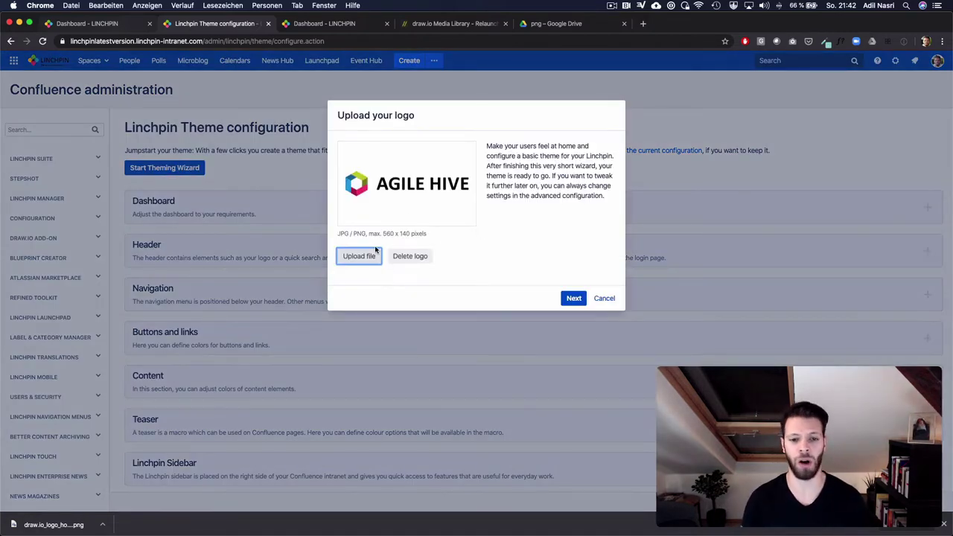
{"action": "left_click", "coordinate": [364, 257]}
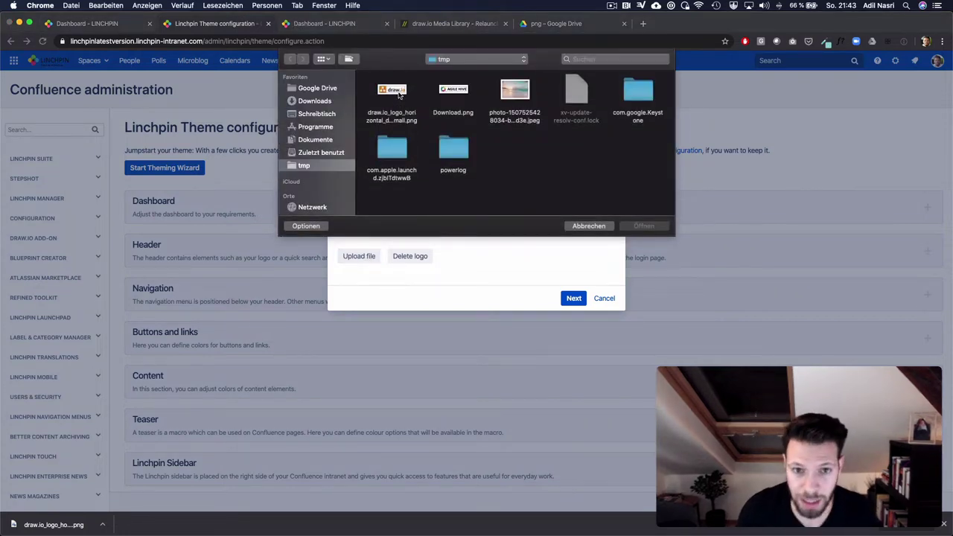
{"action": "double_click", "coordinate": [398, 95]}
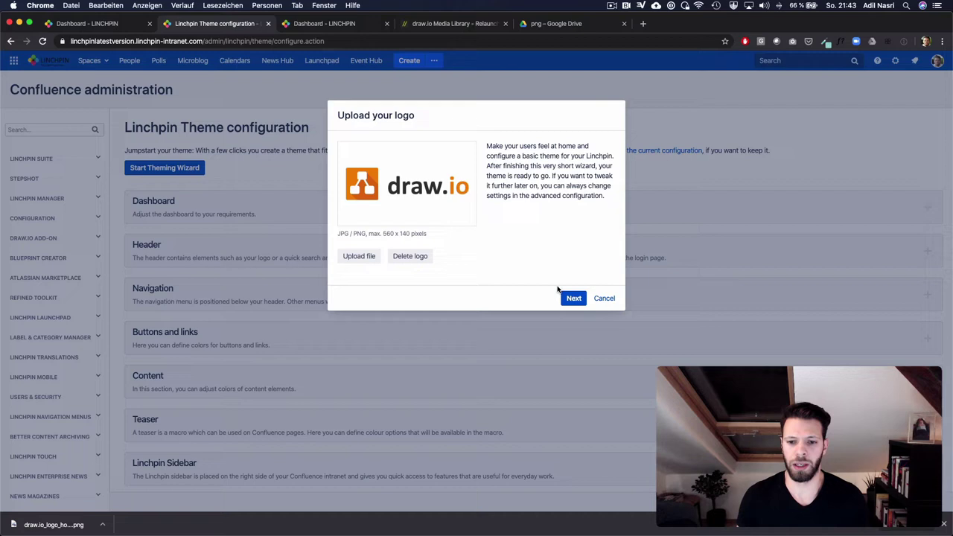
{"action": "left_click", "coordinate": [573, 297]}
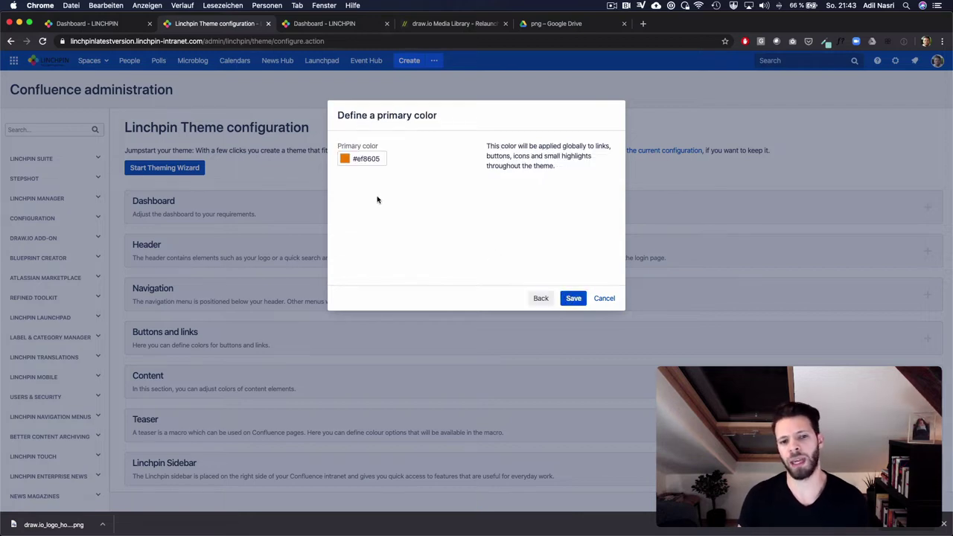
Step: Save the new theme, confirm overwriting the current one, and view the dashboard
{"action": "left_click", "coordinate": [573, 300]}
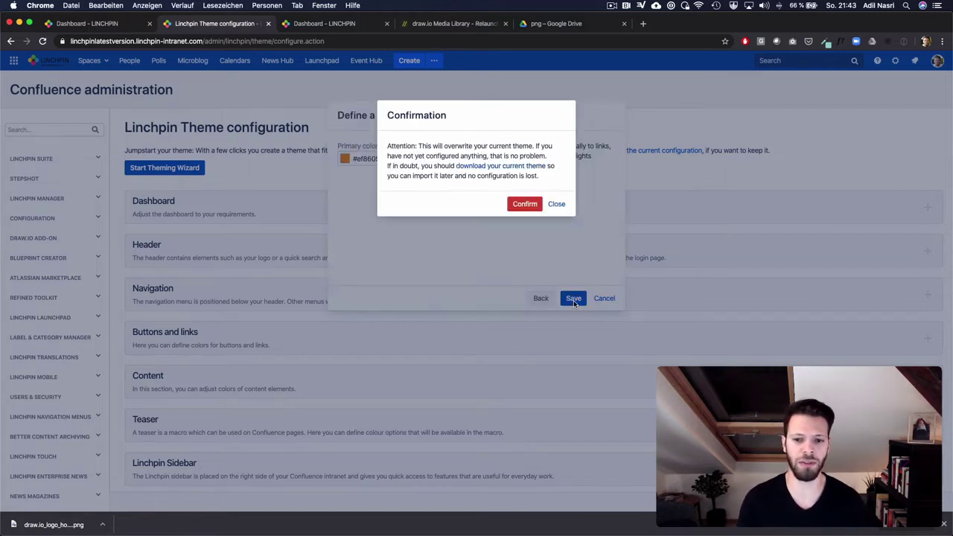
{"action": "left_click", "coordinate": [525, 204]}
{"action": "left_click", "coordinate": [82, 23]}
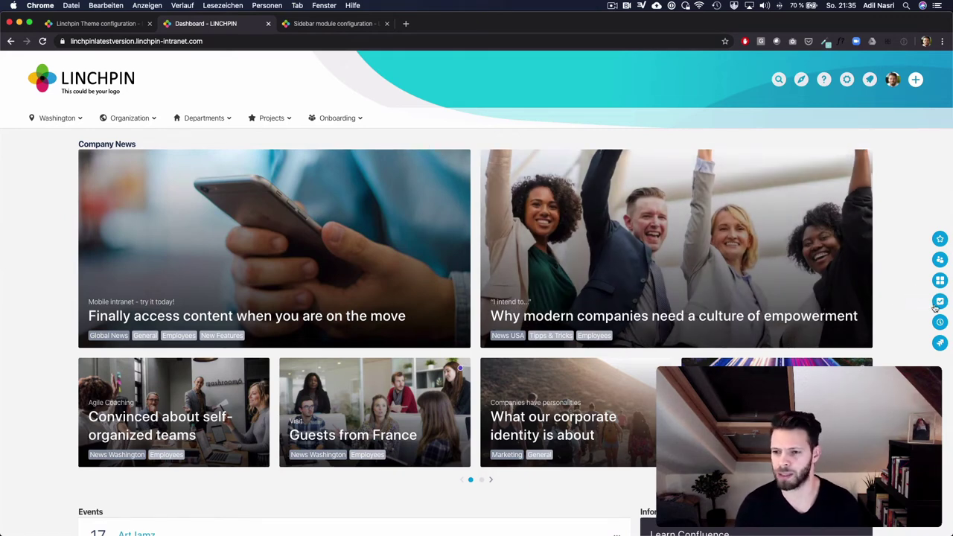
Step: Check the sidebar's tasks and updates, then disable and save the My open Jira issues module
{"action": "left_click", "coordinate": [939, 302]}
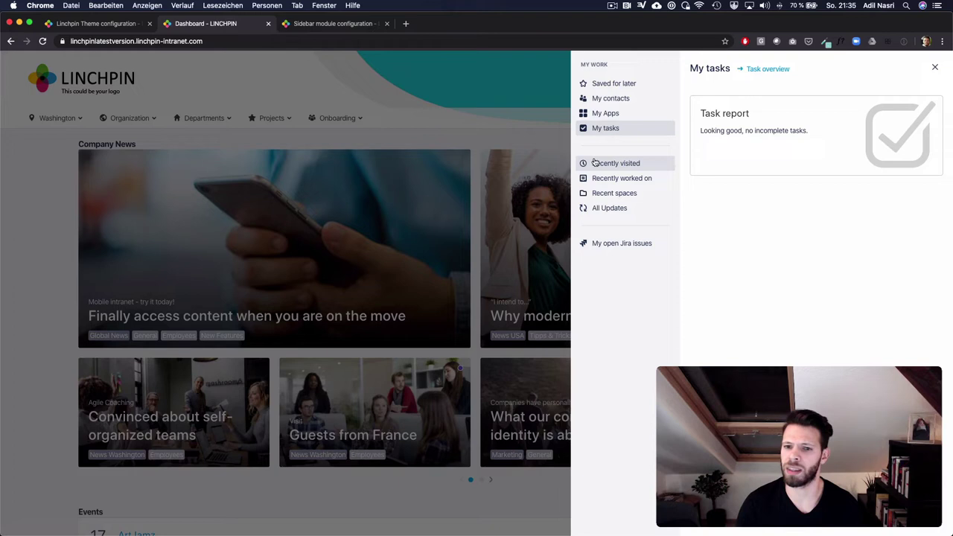
{"action": "left_click", "coordinate": [617, 211]}
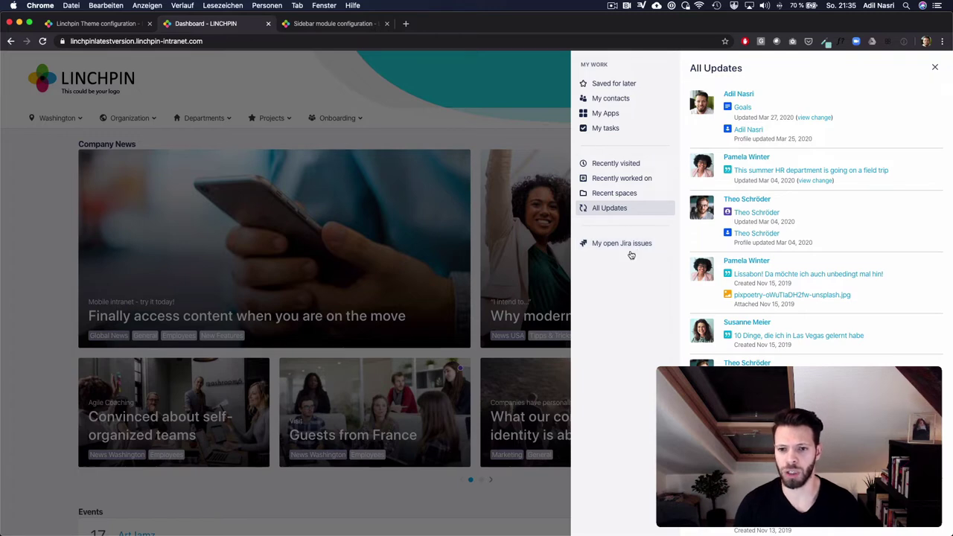
{"action": "left_click", "coordinate": [342, 26]}
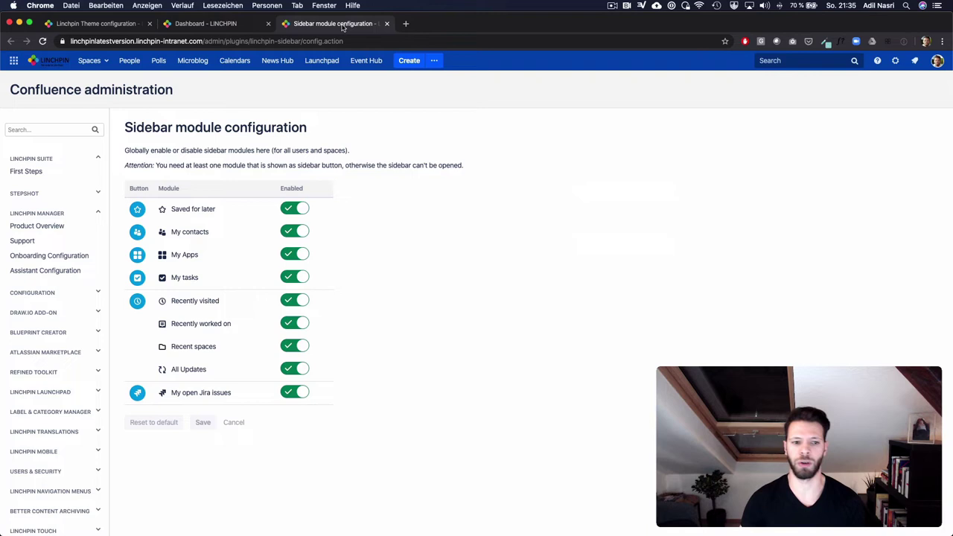
{"action": "scroll", "coordinate": [321, 255], "scroll_direction": "down", "scroll_amount": 2}
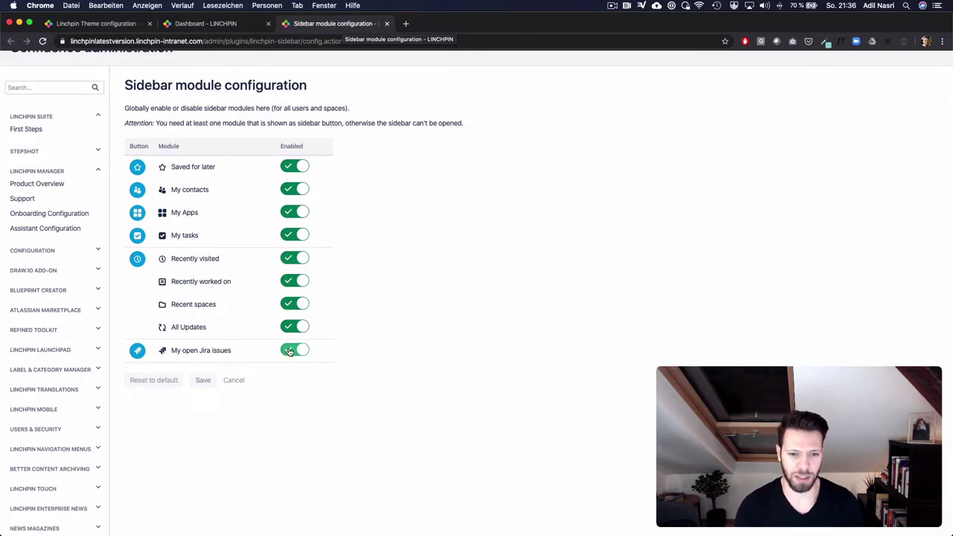
{"action": "left_click", "coordinate": [295, 350]}
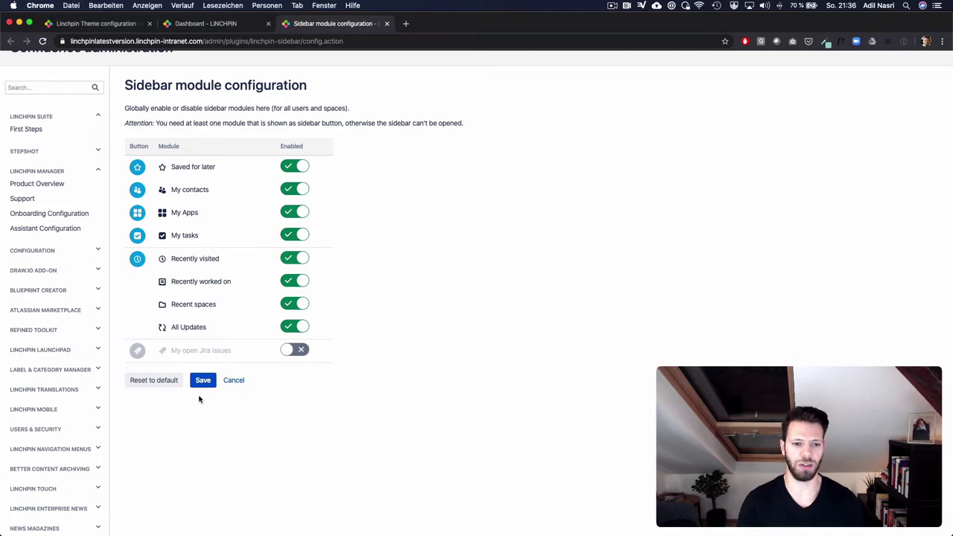
{"action": "left_click", "coordinate": [202, 382]}
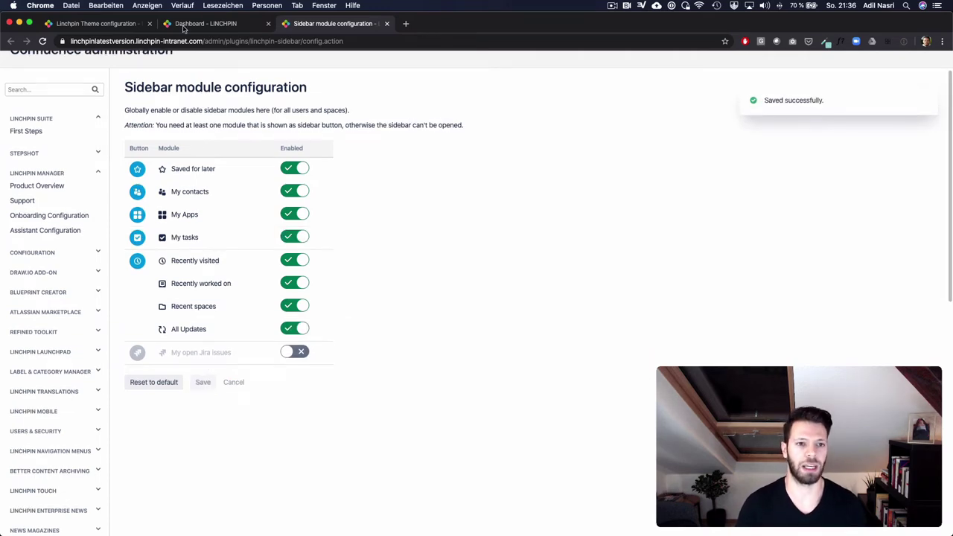
{"action": "left_click", "coordinate": [206, 24]}
{"action": "left_click", "coordinate": [522, 139]}
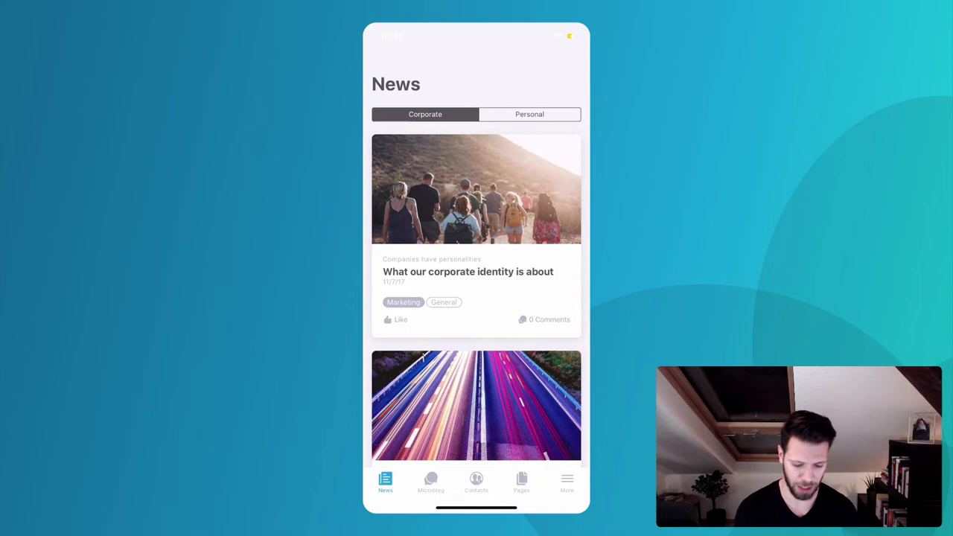
Step: Scroll the mobile News feed, then visit Microblog, Contacts and the More screen
{"action": "scroll", "coordinate": [476, 268], "scroll_direction": "down", "scroll_amount": 3}
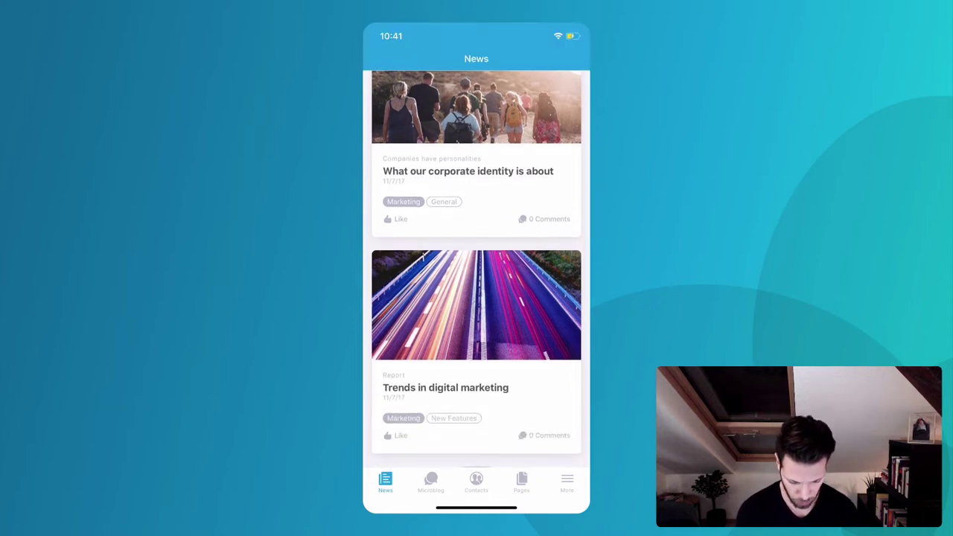
{"action": "scroll", "coordinate": [476, 268], "scroll_direction": "down", "scroll_amount": 4}
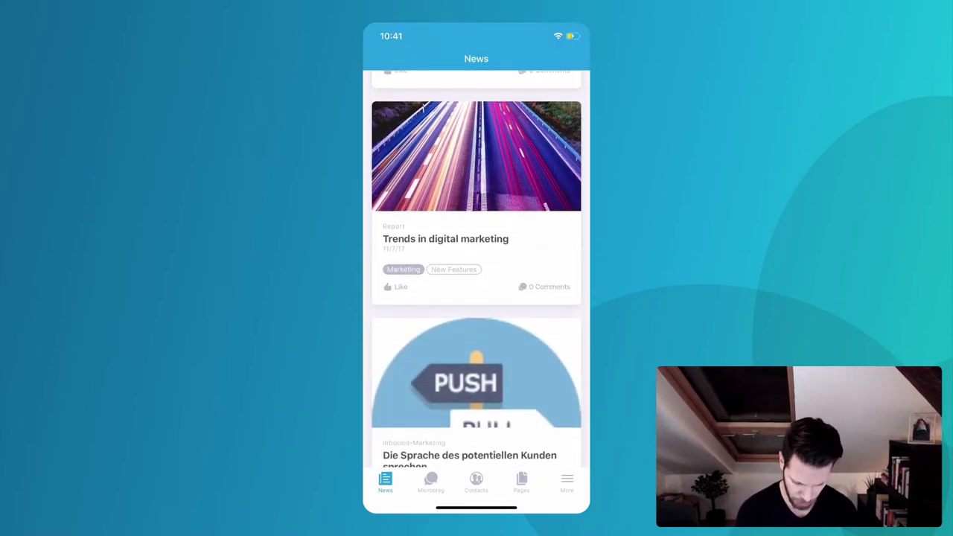
{"action": "left_click", "coordinate": [430, 483]}
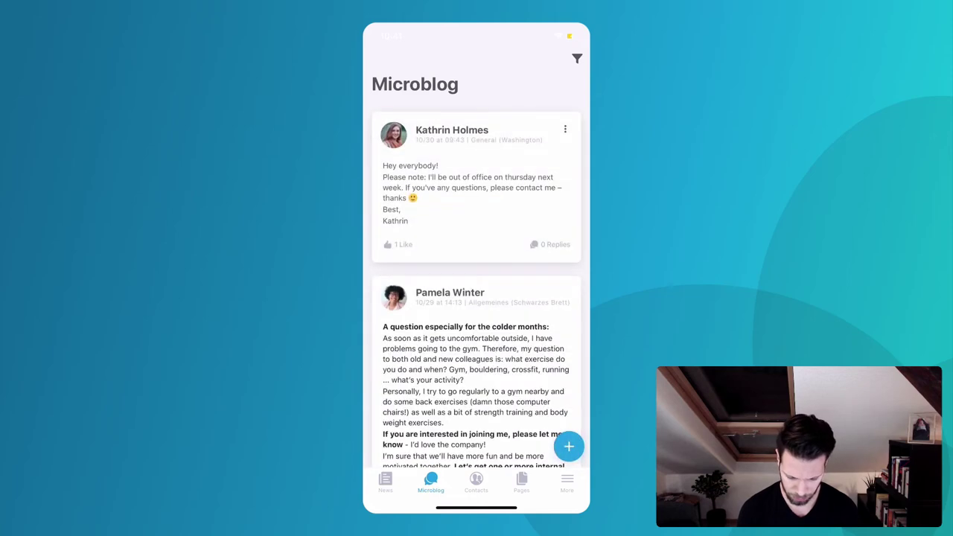
{"action": "left_click", "coordinate": [477, 482]}
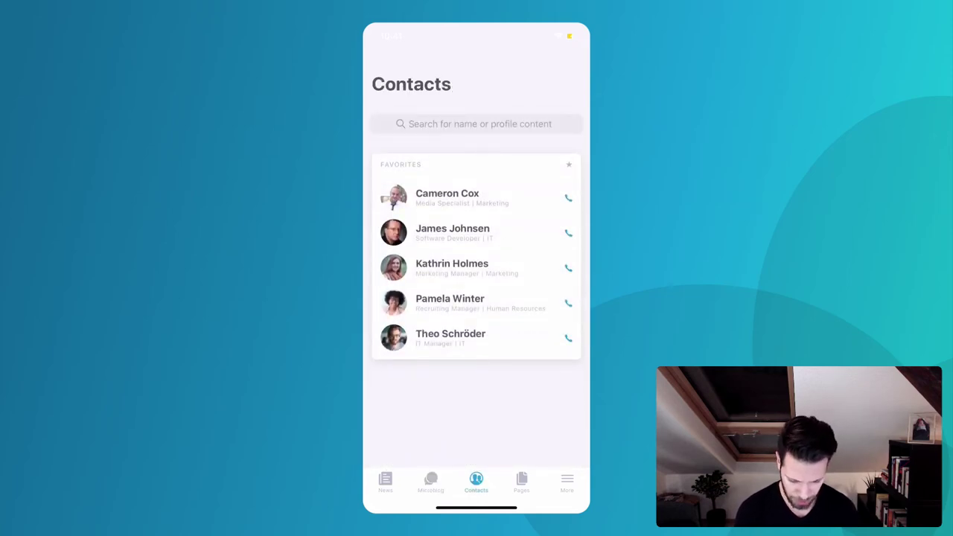
{"action": "left_click", "coordinate": [567, 482]}
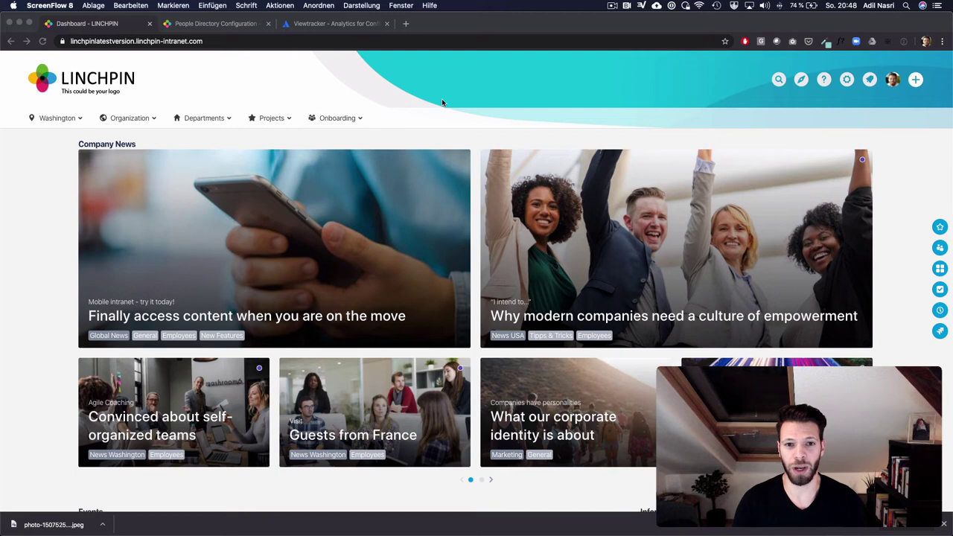
Step: Scroll through the dashboard's Company News to find the empowerment article
{"action": "scroll", "coordinate": [451, 119], "scroll_direction": "down", "scroll_amount": 1}
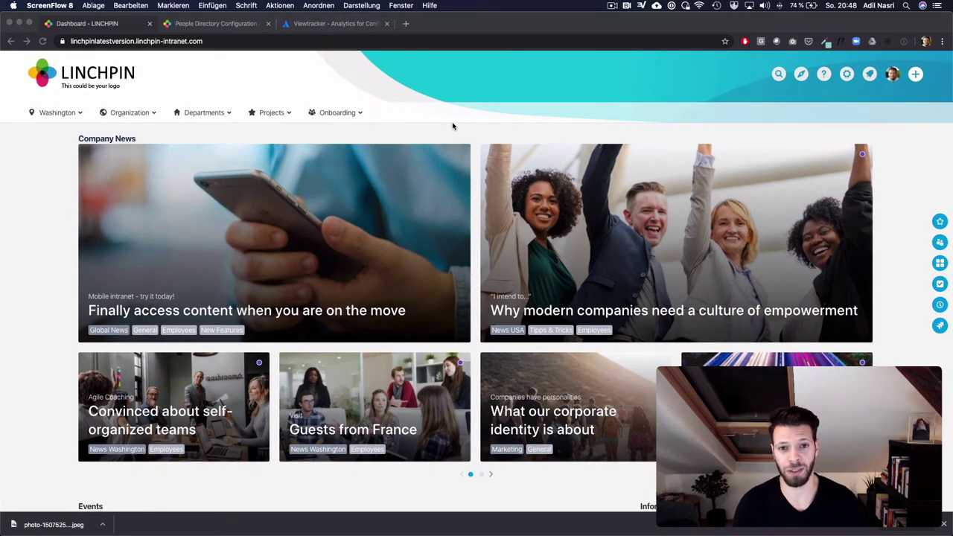
{"action": "scroll", "coordinate": [512, 134], "scroll_direction": "down", "scroll_amount": 1}
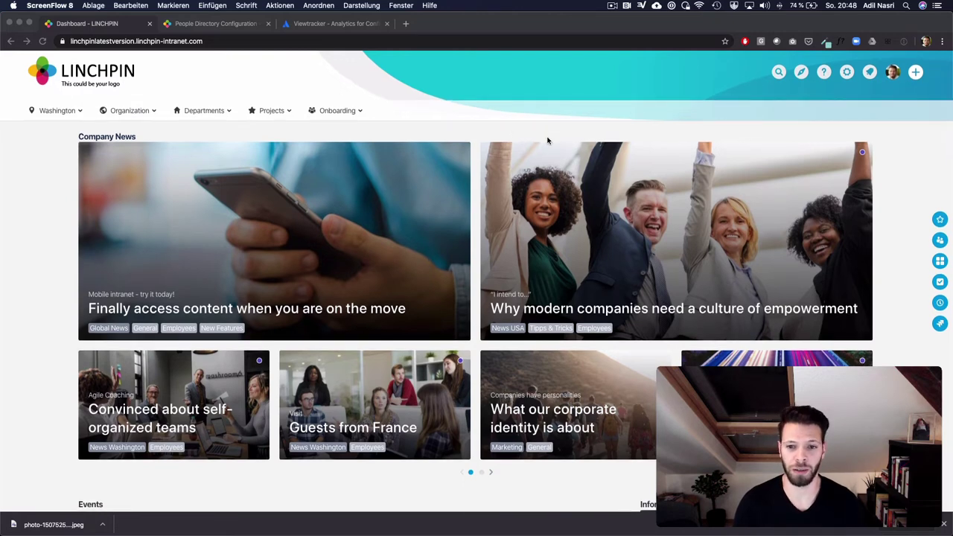
{"action": "left_click", "coordinate": [907, 168]}
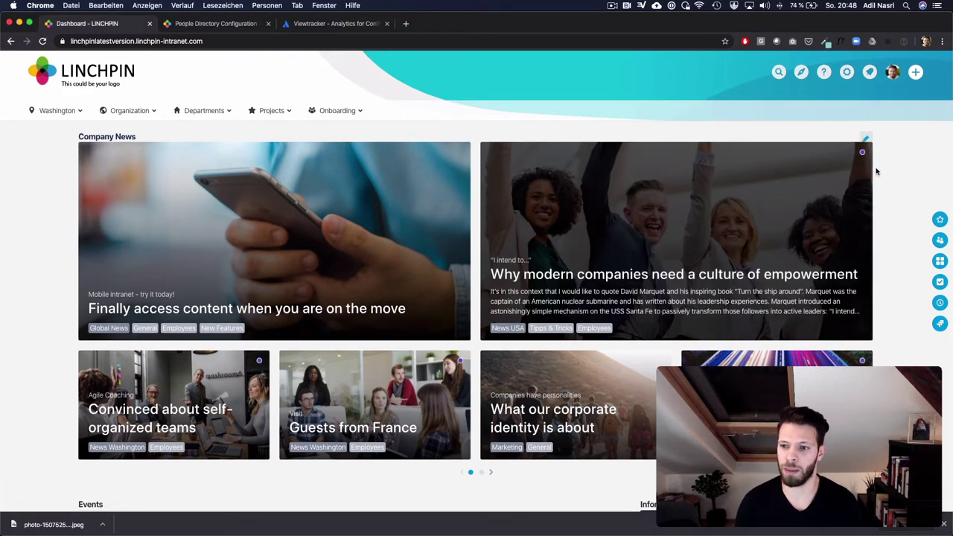
{"action": "scroll", "coordinate": [891, 176], "scroll_direction": "down", "scroll_amount": 1}
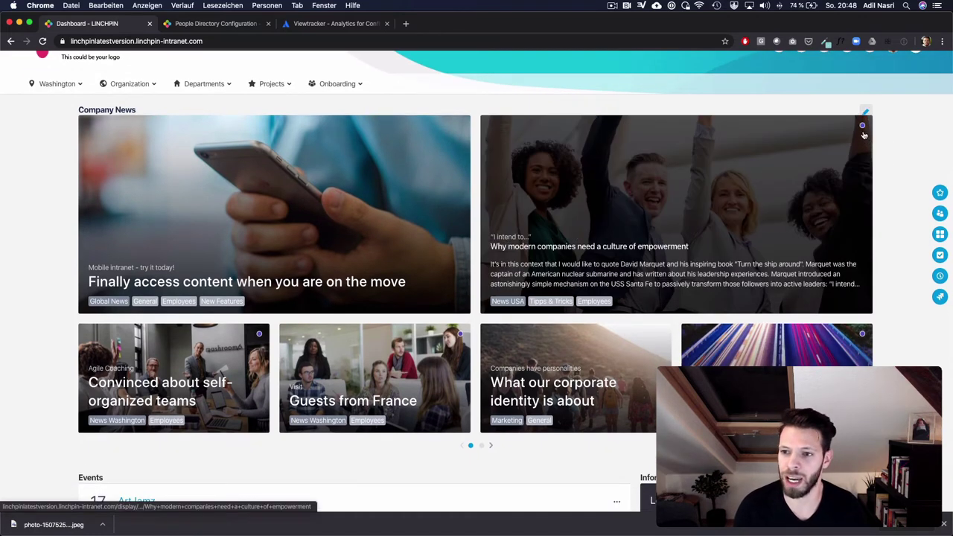
Step: Read 'Why modern companies need a culture of empowerment' and return to the dashboard via the logo
{"action": "left_click", "coordinate": [670, 171]}
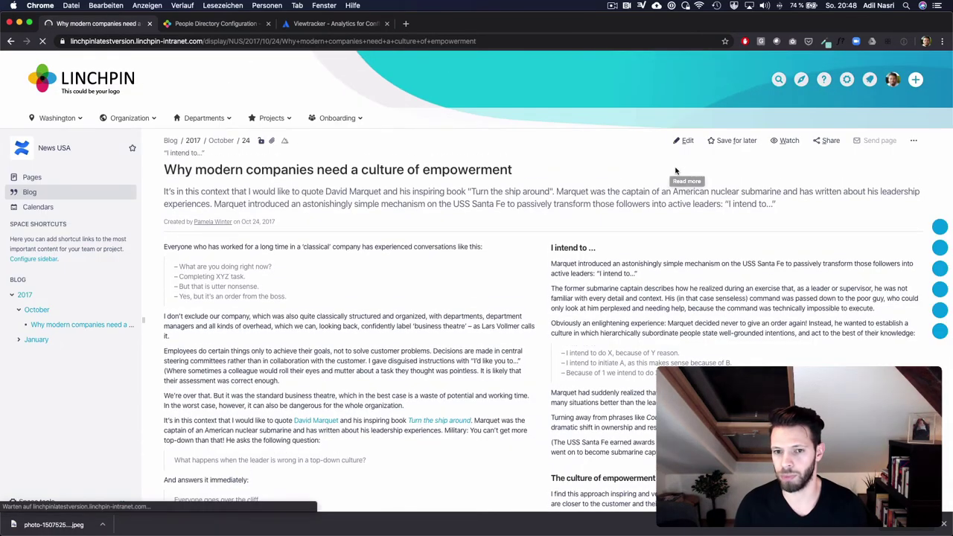
{"action": "scroll", "coordinate": [444, 216], "scroll_direction": "down", "scroll_amount": 5}
{"action": "scroll", "coordinate": [445, 216], "scroll_direction": "down", "scroll_amount": 1}
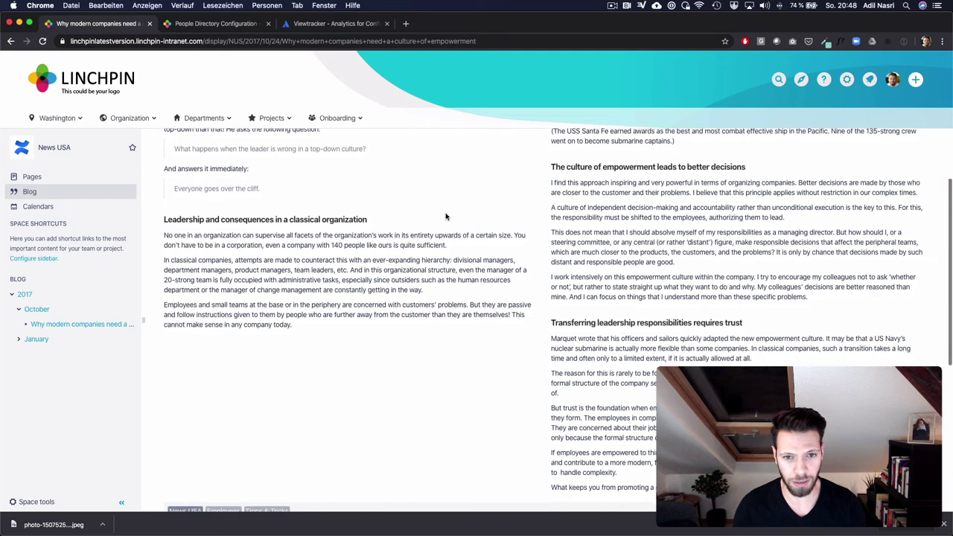
{"action": "left_click", "coordinate": [117, 90]}
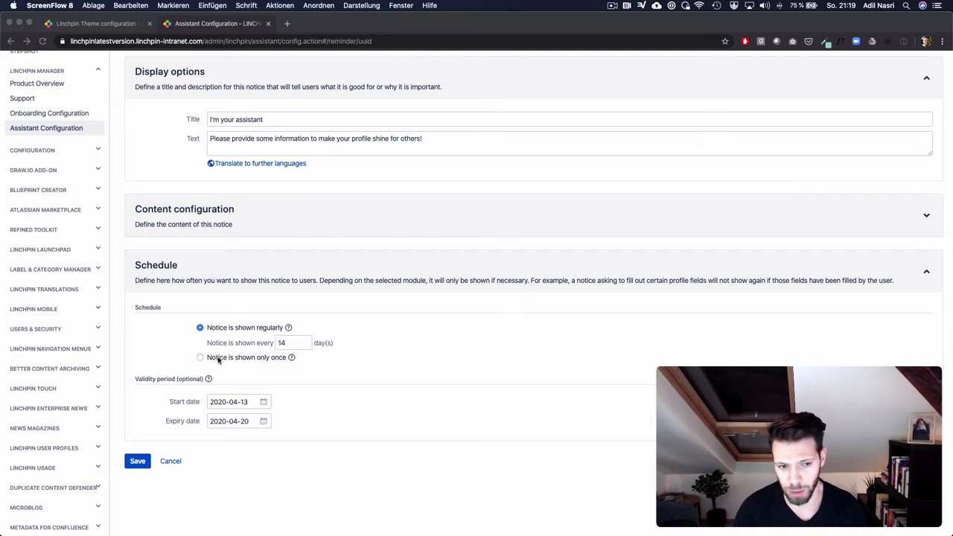
Step: Change the 'I'm your assistant' schedule to 'Notice is shown only once'
{"action": "left_click", "coordinate": [218, 360]}
{"action": "left_click", "coordinate": [219, 359]}
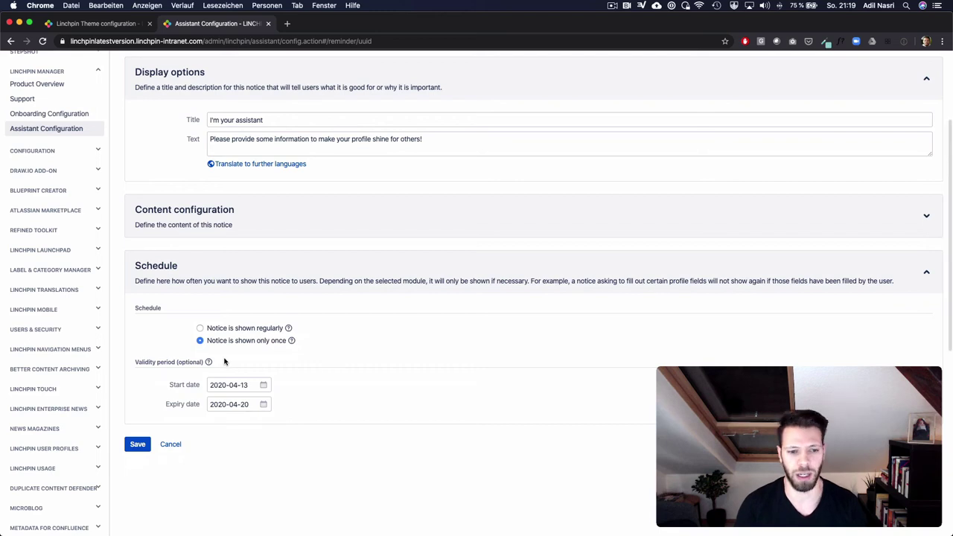
{"action": "scroll", "coordinate": [227, 361], "scroll_direction": "down", "scroll_amount": 1}
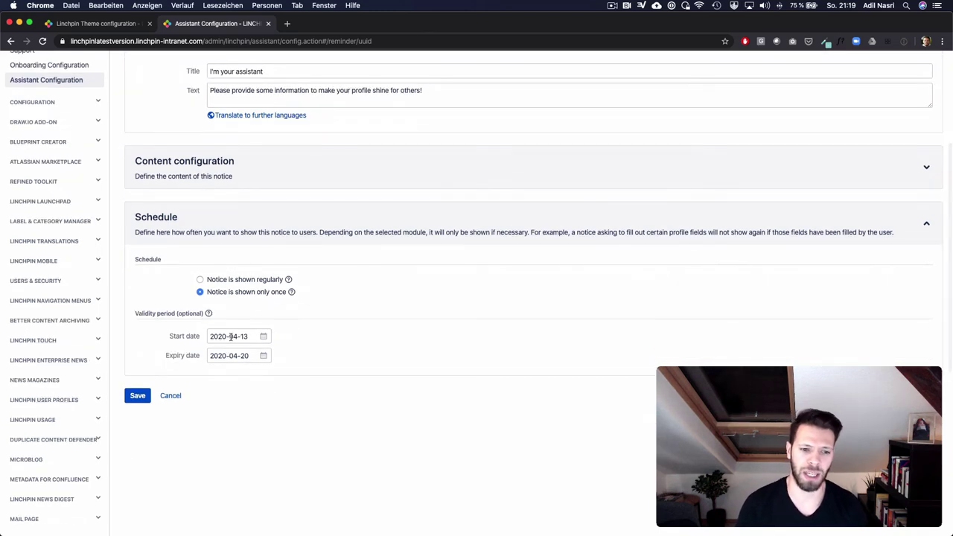